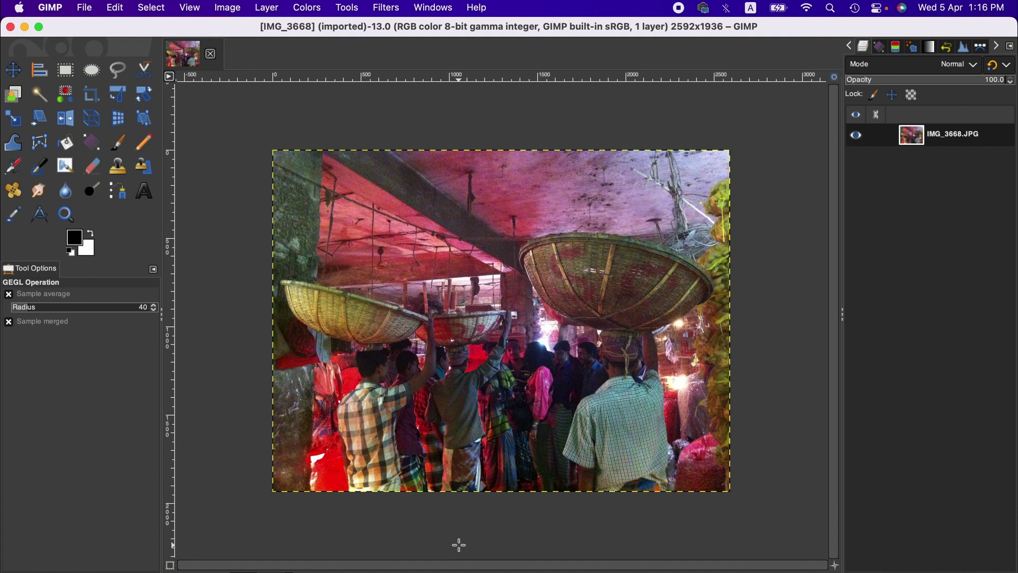
# Open the Noise Reduction filter for the photo layer and turn on its split view.
pyautogui.click(294, 569)
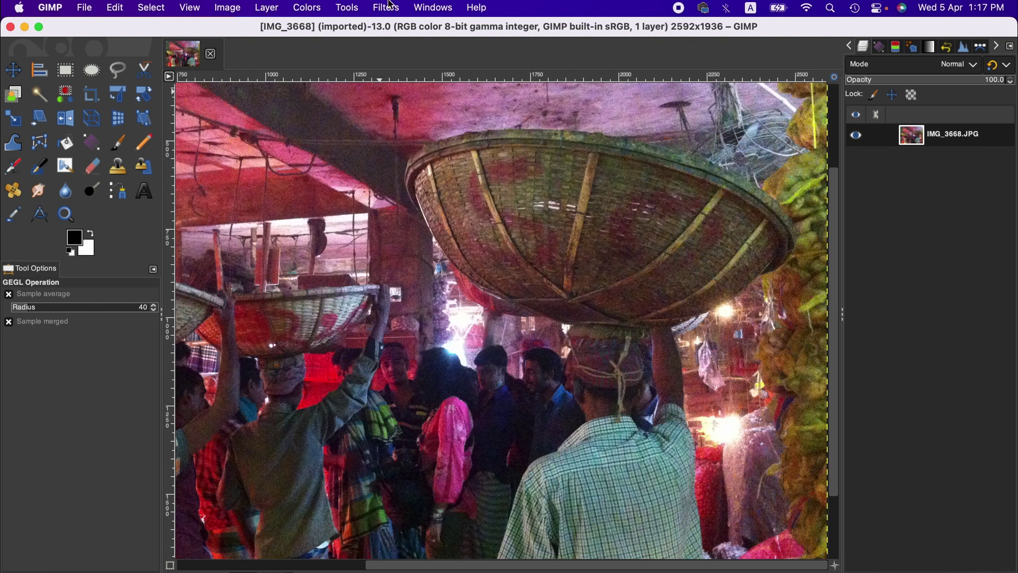
pyautogui.click(390, 7)
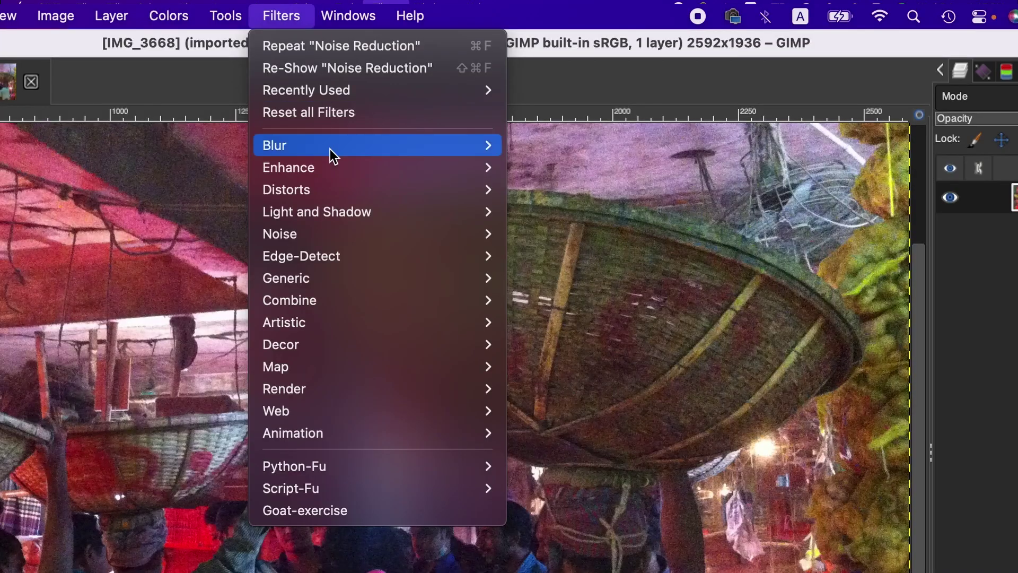
pyautogui.moveTo(421, 114)
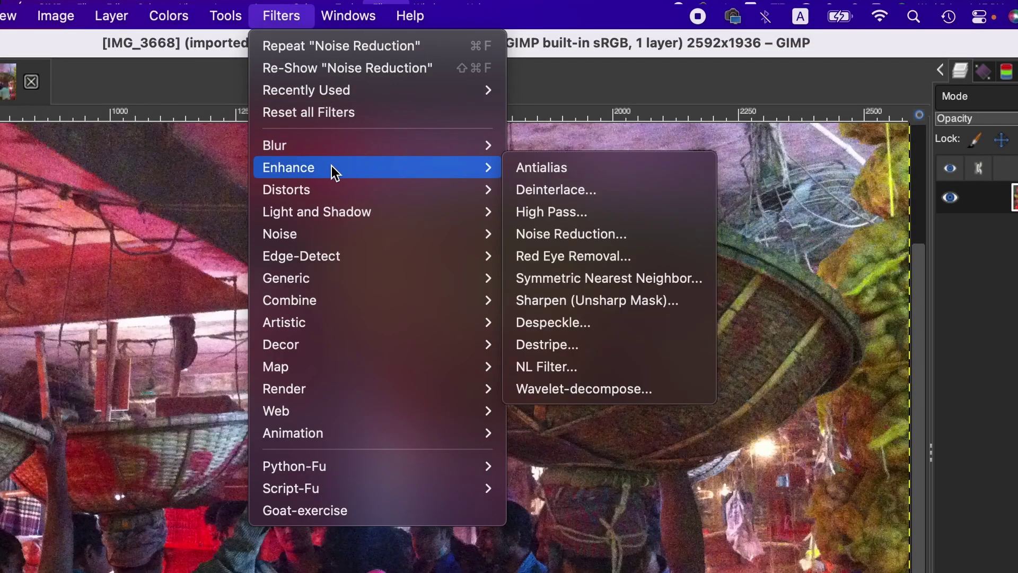
pyautogui.click(595, 236)
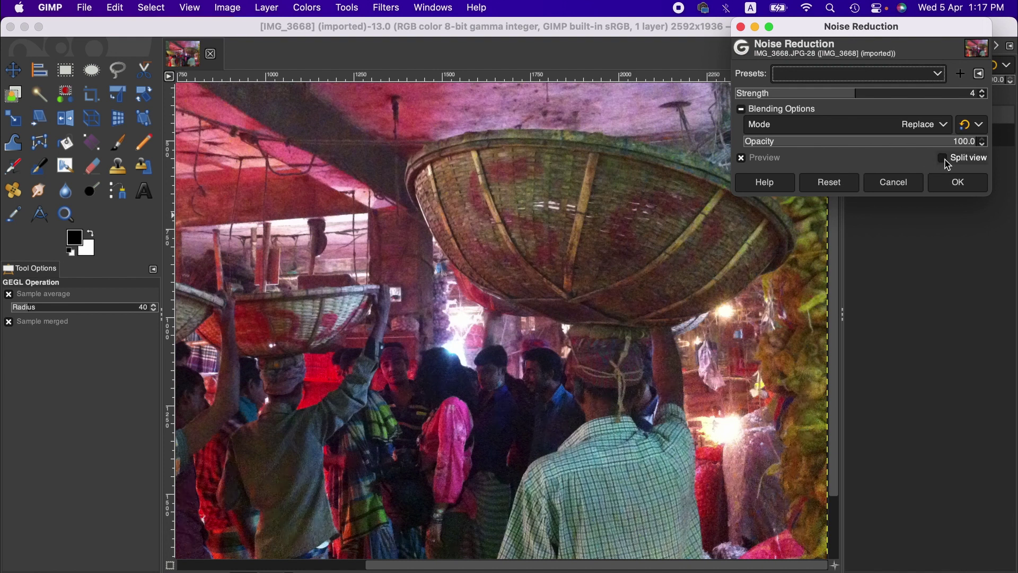
pyautogui.click(946, 160)
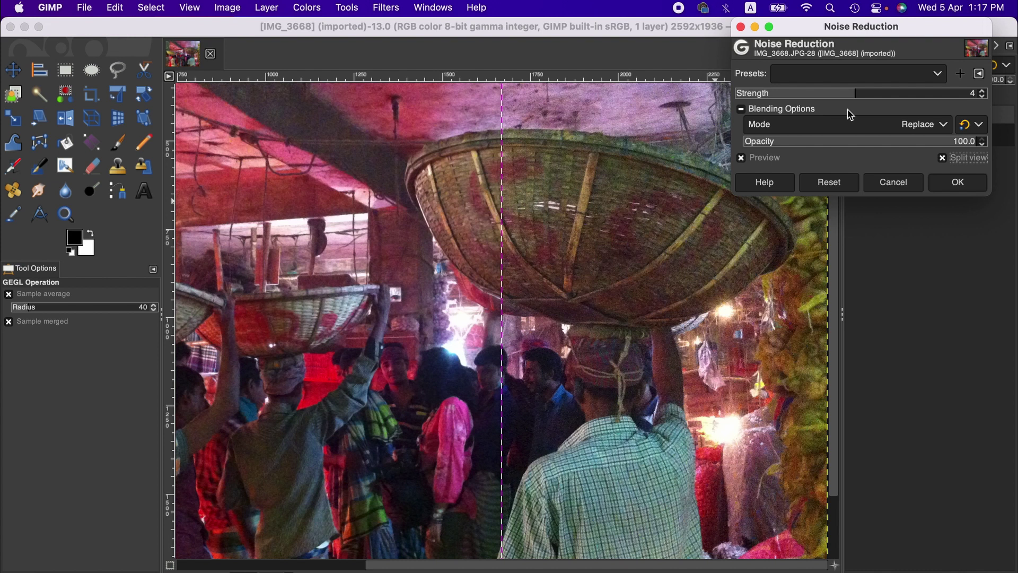
# Try a noise reduction strength of 5 and move the split-view divider across the photo to compare both sides.
pyautogui.moveTo(862, 92)
pyautogui.mouseDown()
pyautogui.moveTo(902, 91)
pyautogui.moveTo(852, 95)
pyautogui.moveTo(882, 96)
pyautogui.mouseUp()
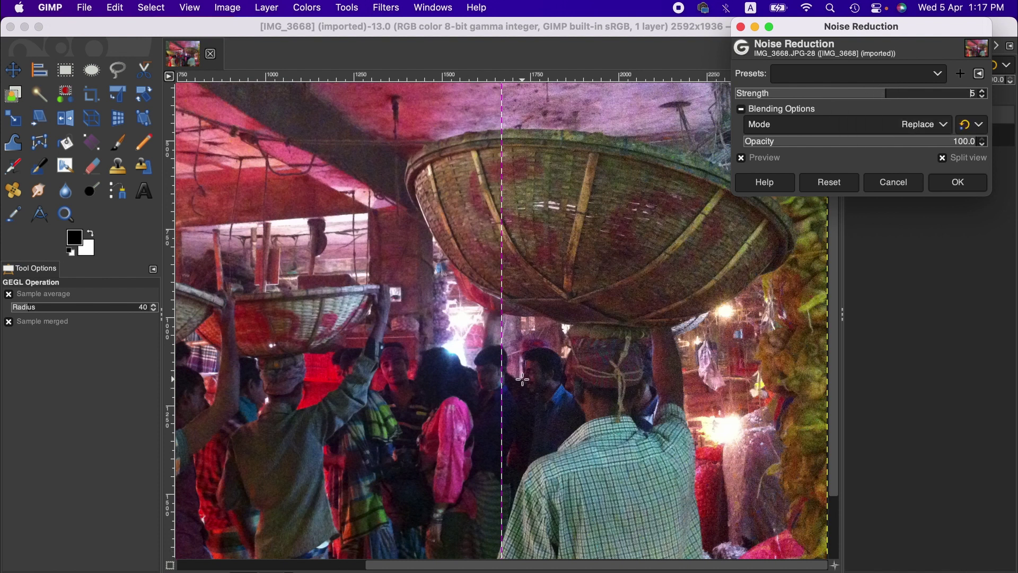
pyautogui.moveTo(502, 350); pyautogui.dragTo(720, 419)
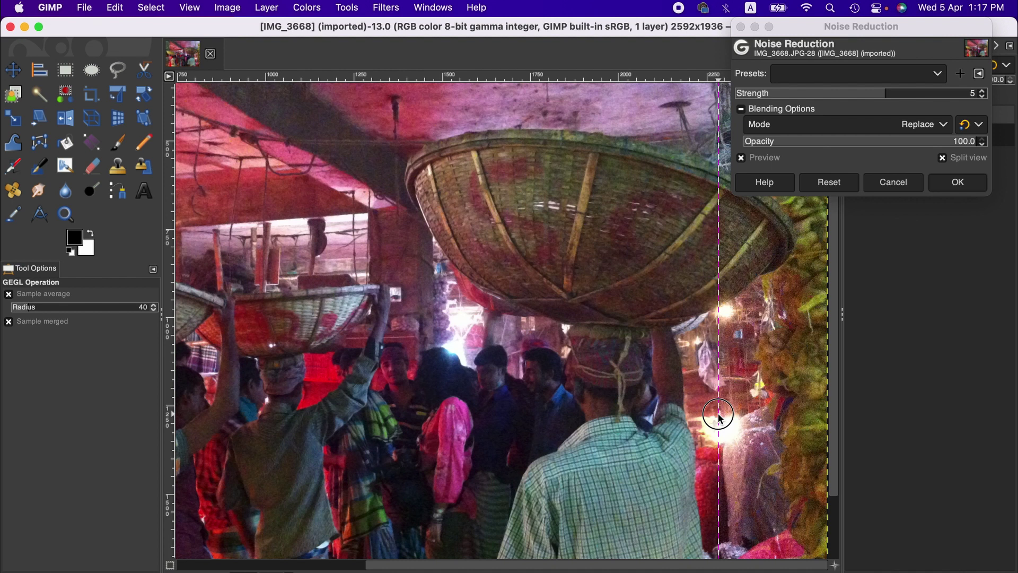
pyautogui.moveTo(720, 418); pyautogui.dragTo(754, 398)
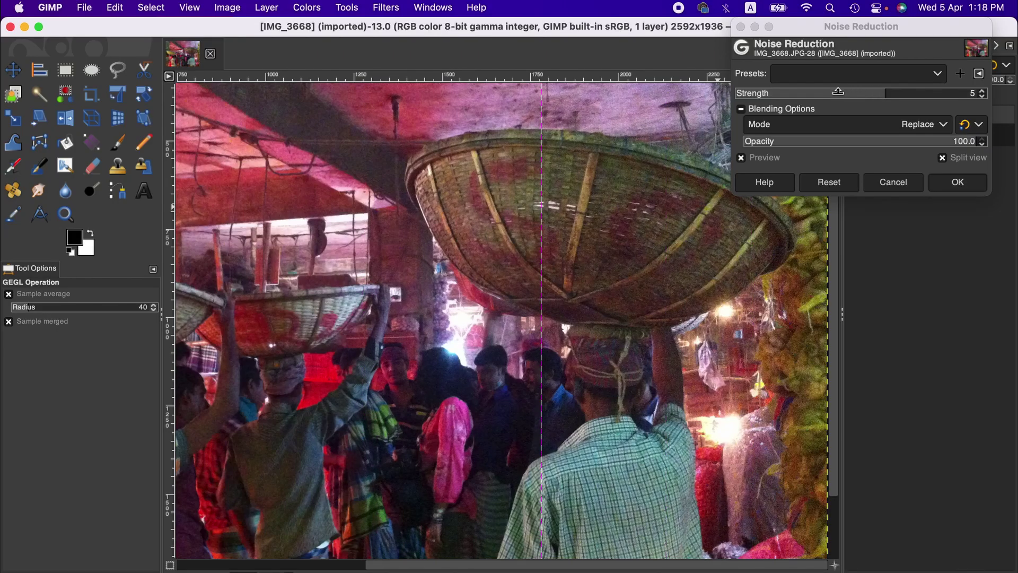
# Try noise reduction strengths of 6 and 5, lowering the filter's opacity to 56.1 and raising it to 79.7.
pyautogui.click(835, 91)
pyautogui.click(918, 91)
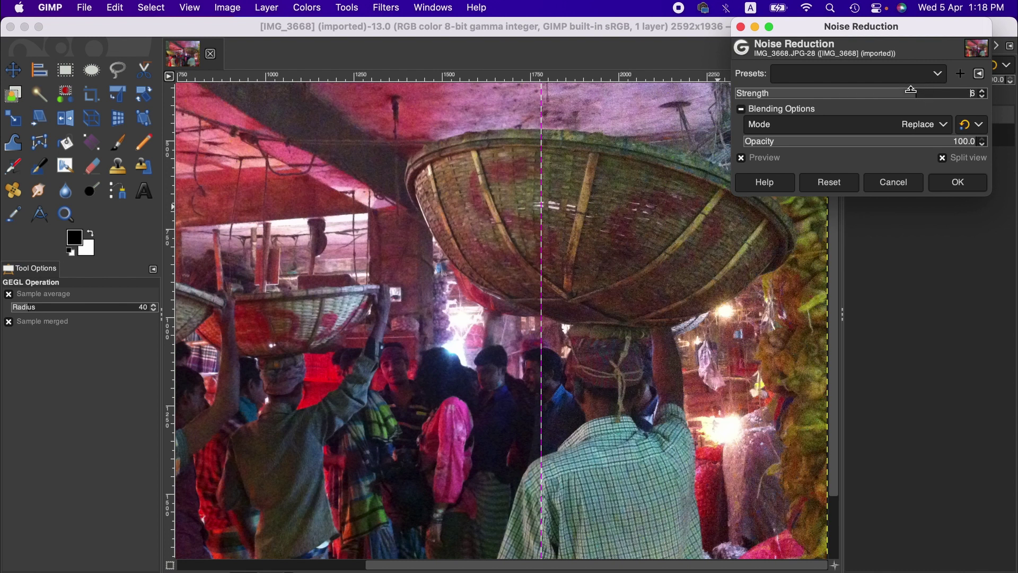
pyautogui.click(875, 141)
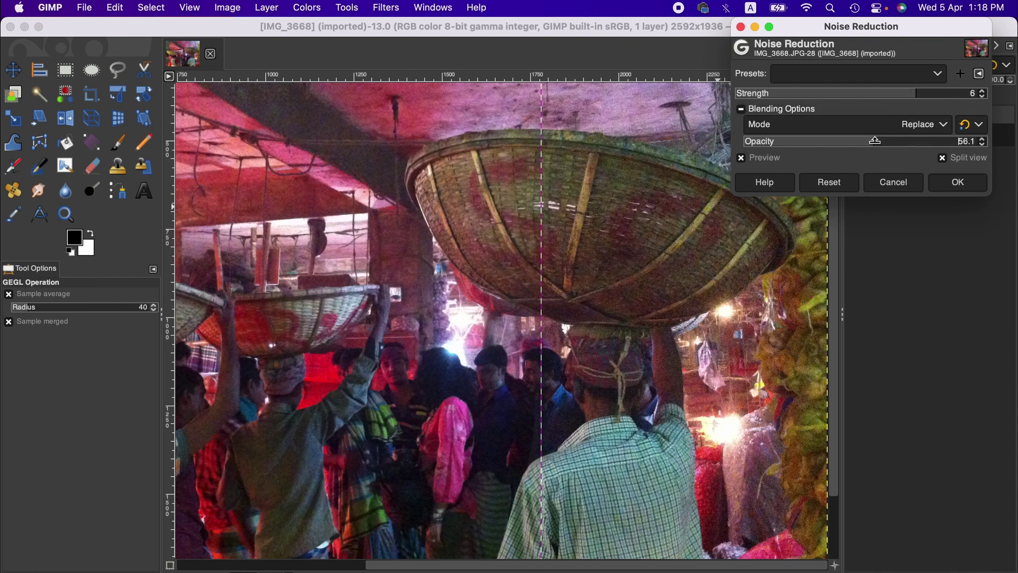
pyautogui.click(887, 141)
pyautogui.click(888, 93)
pyautogui.click(929, 141)
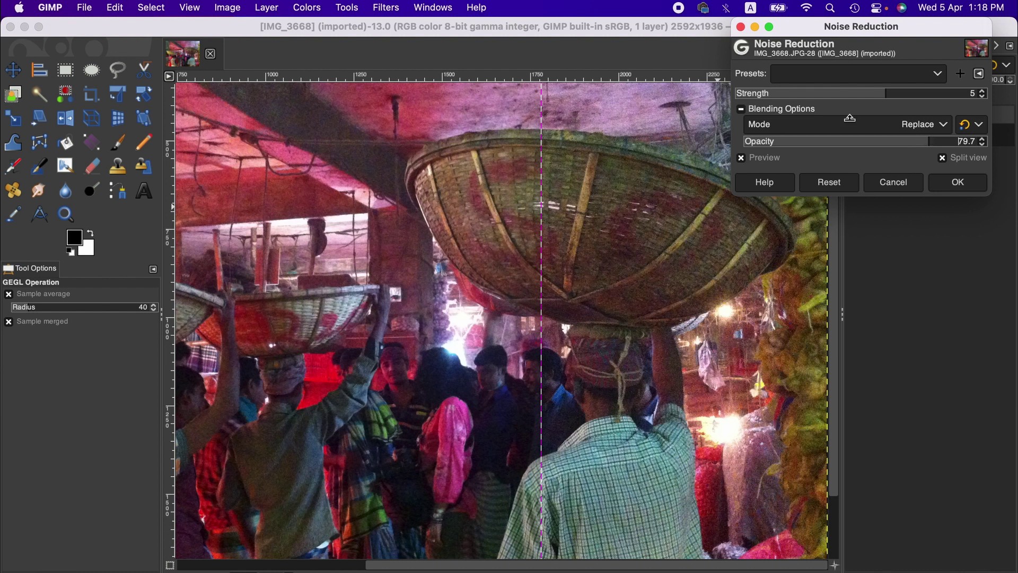
# Set the noise reduction strength to 4 with an opacity of 93.6 and apply the filter.
pyautogui.click(974, 93)
pyautogui.click(982, 97)
pyautogui.click(982, 98)
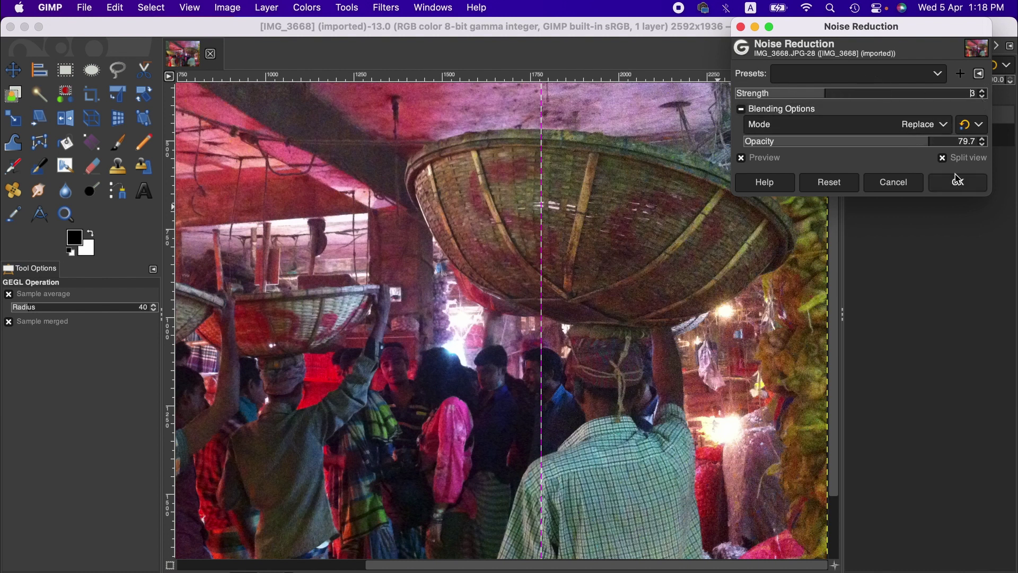
pyautogui.click(982, 91)
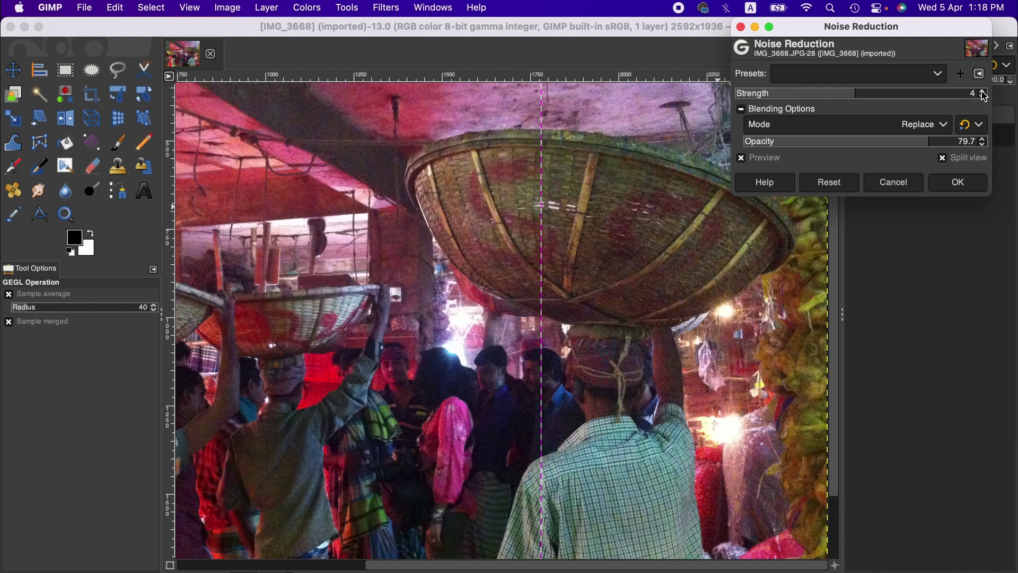
pyautogui.click(962, 141)
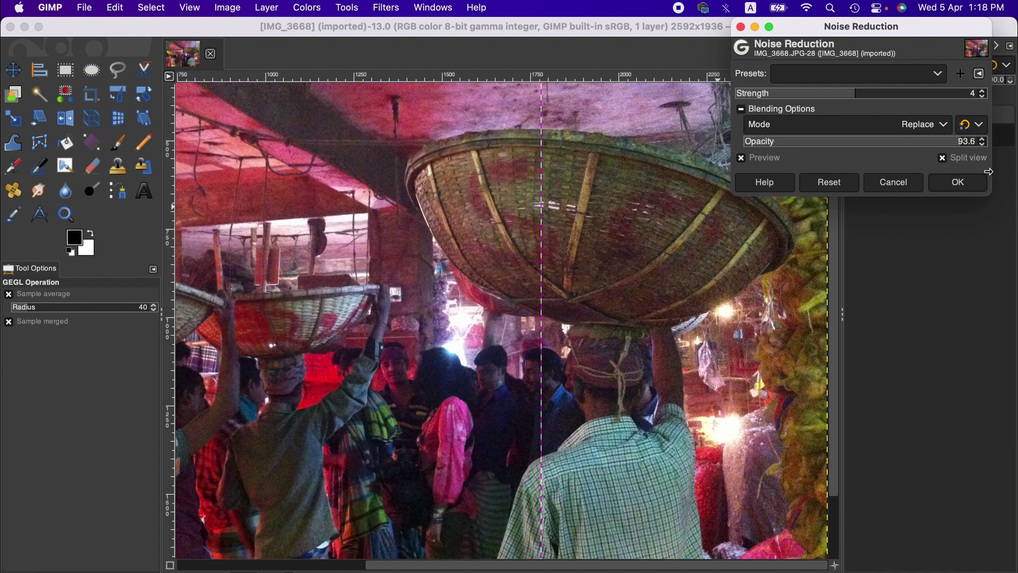
pyautogui.click(959, 183)
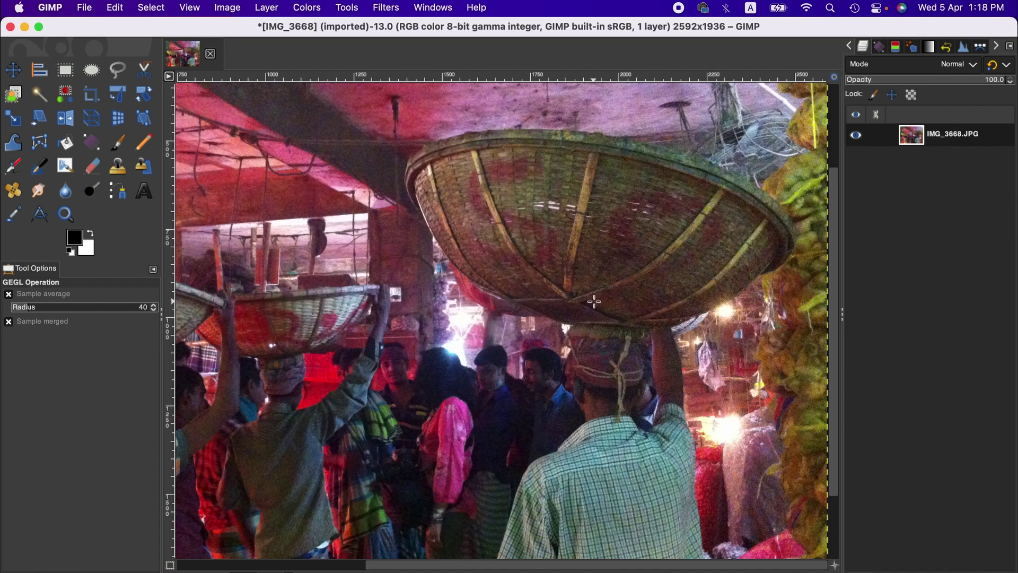
# Apply a Brightness-Contrast adjustment to the photo with brightness 0 and contrast 2.
pyautogui.click(277, 569)
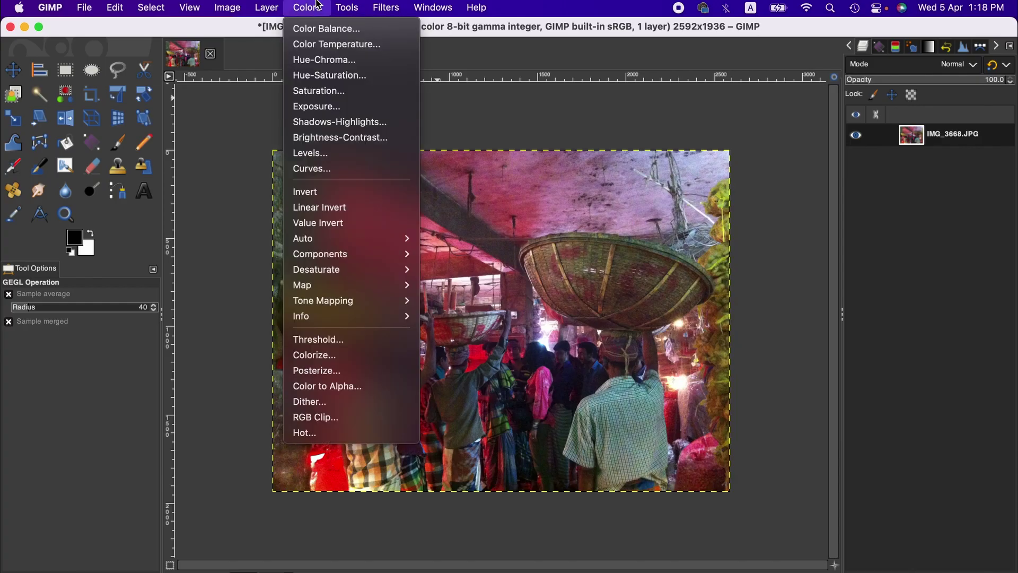
pyautogui.click(316, 141)
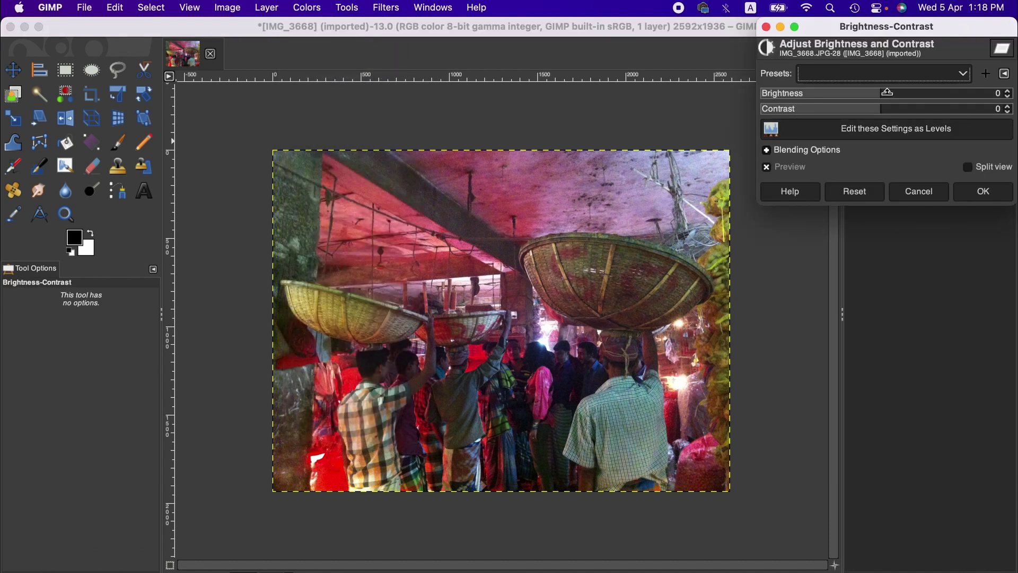
pyautogui.click(1008, 91)
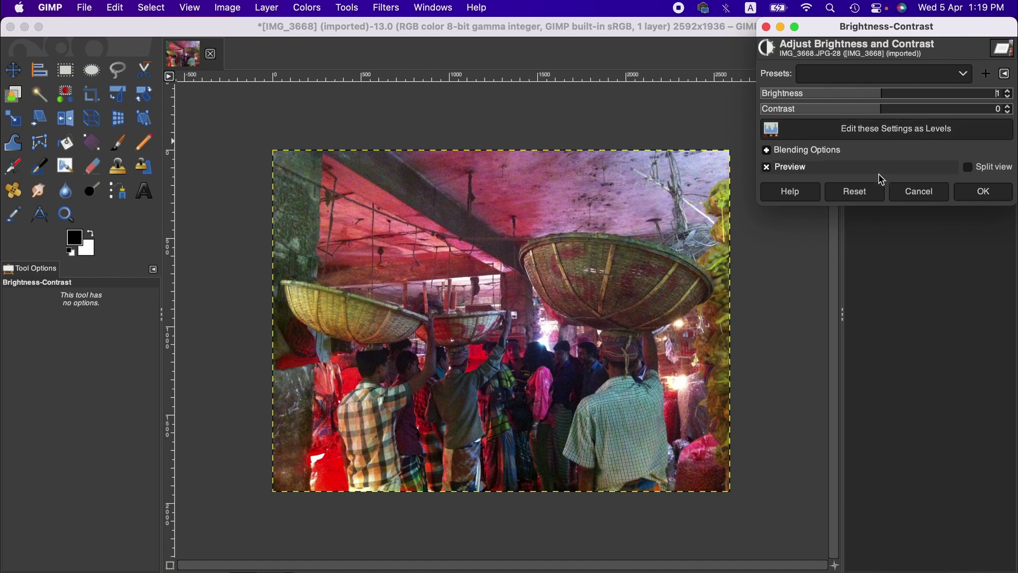
pyautogui.click(863, 197)
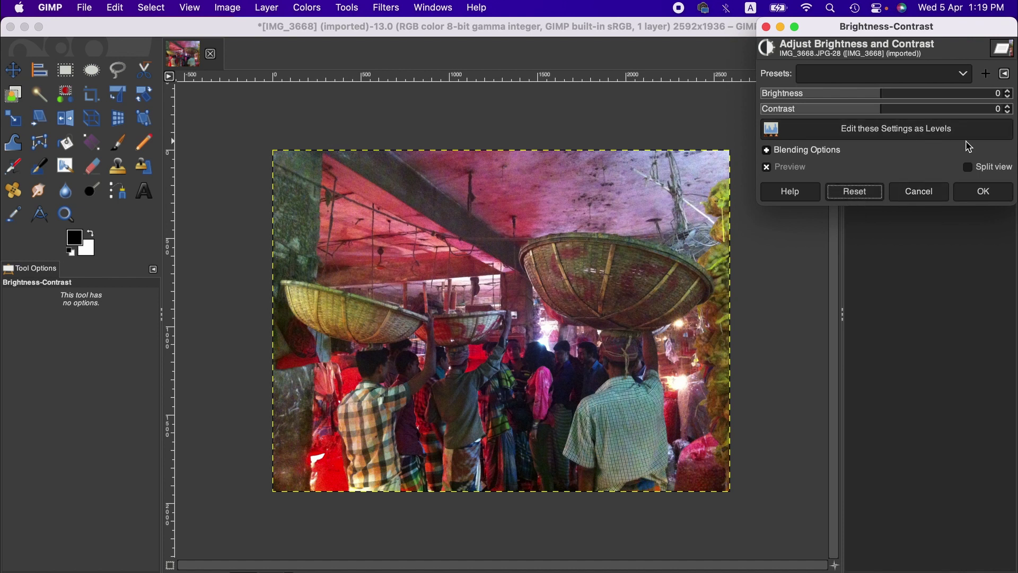
pyautogui.click(1009, 107)
pyautogui.click(1009, 108)
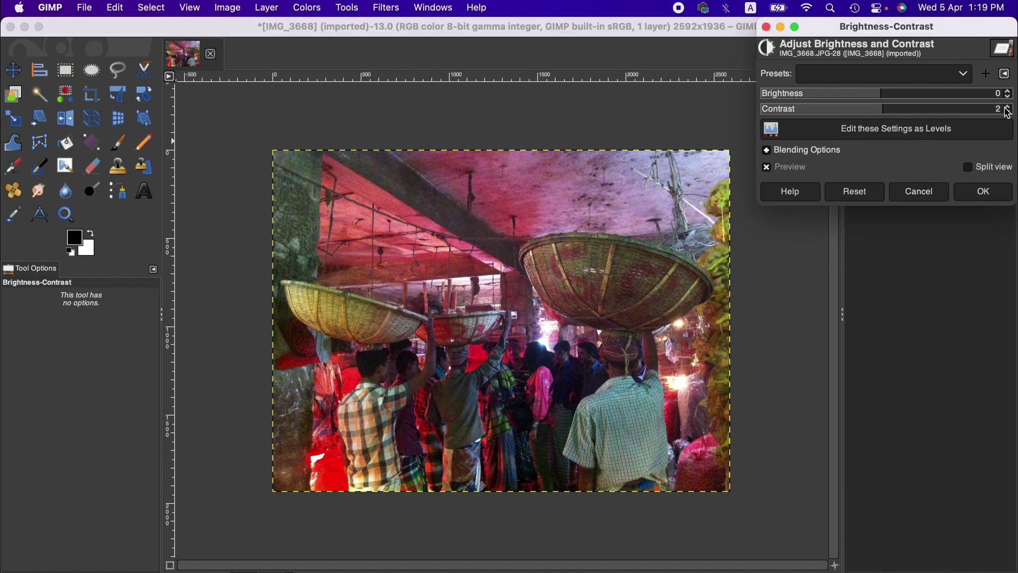
pyautogui.click(985, 192)
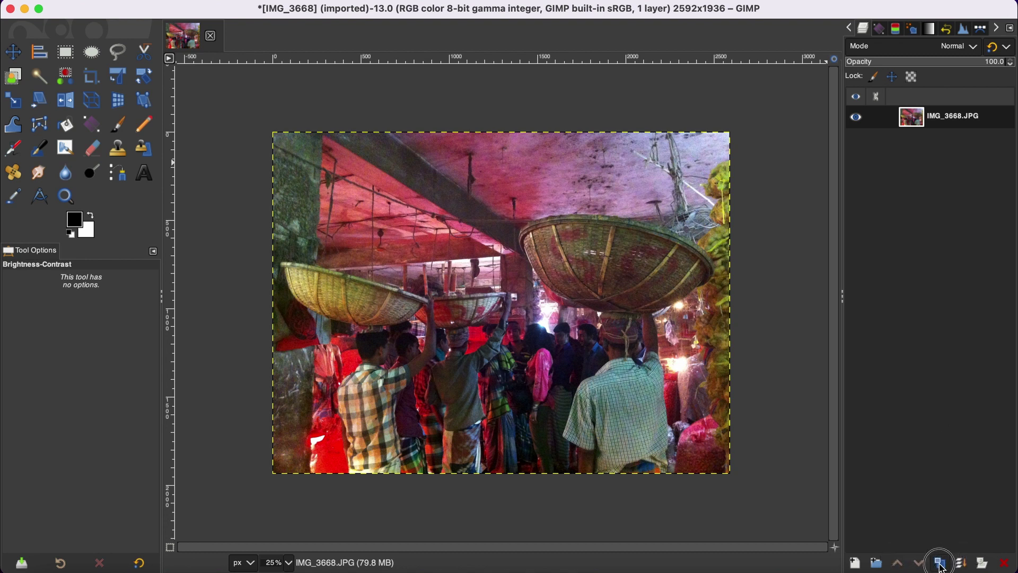
# Duplicate the photo layer and apply a High Pass filter to the copy with Std. Dev. 4.0 and contrast 1.000.
pyautogui.click(940, 564)
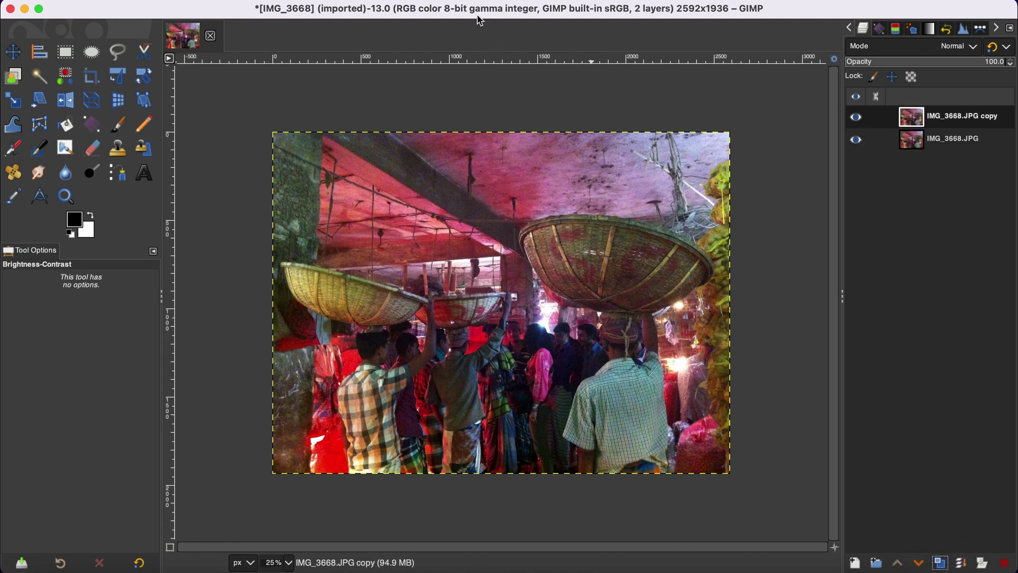
pyautogui.click(386, 5)
pyautogui.moveTo(421, 111)
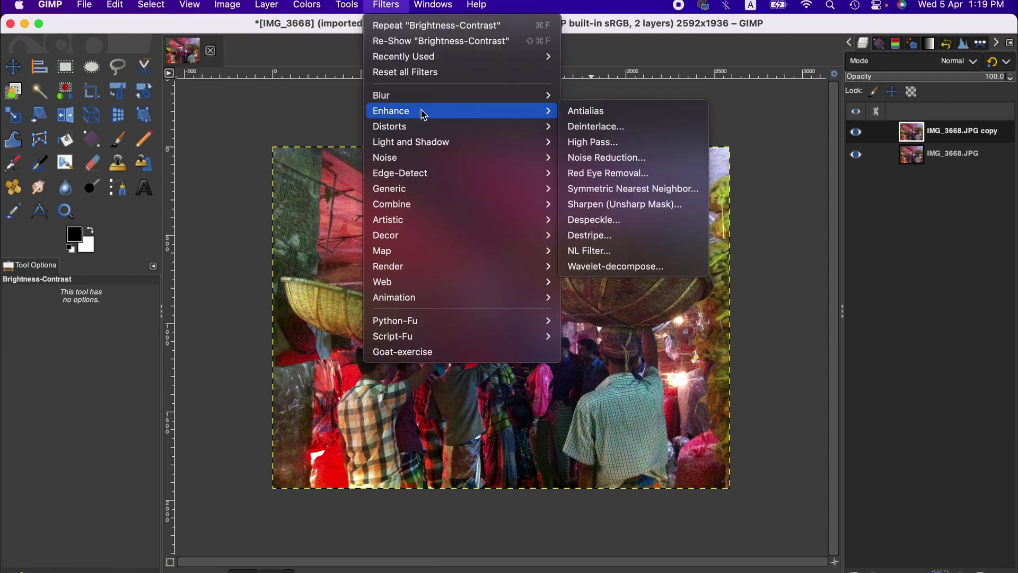
pyautogui.click(581, 152)
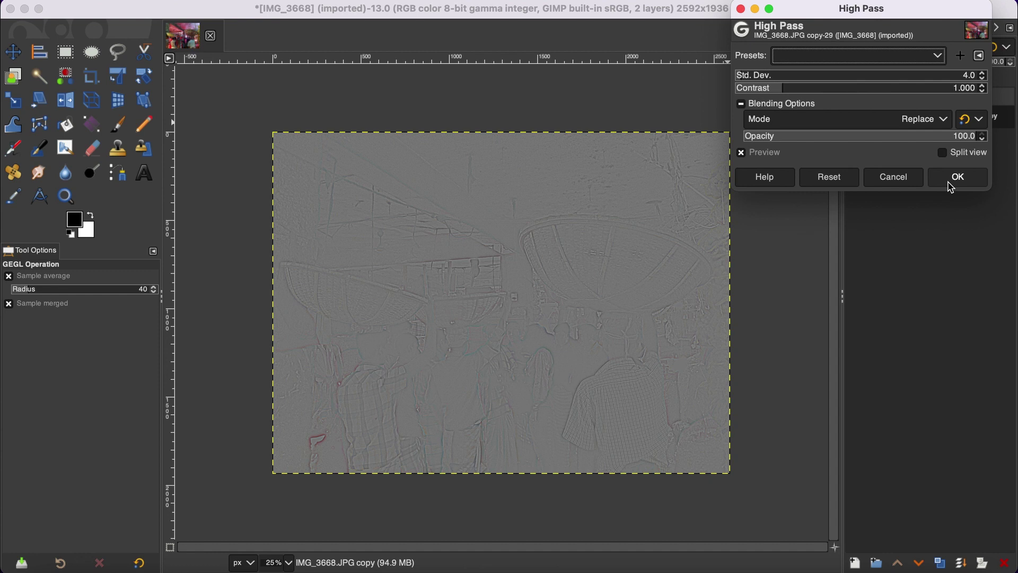
pyautogui.click(955, 178)
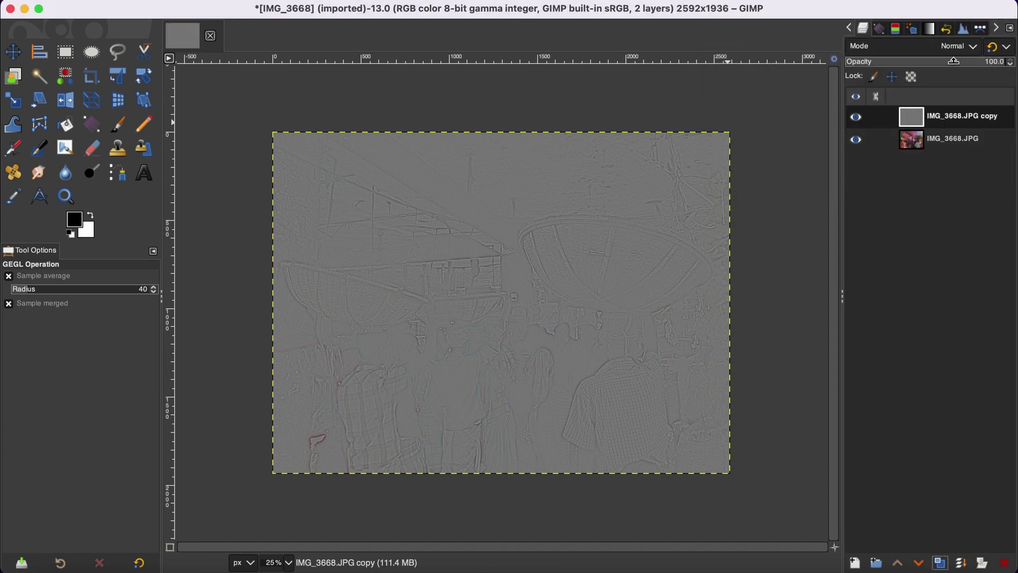
# Set the high-pass copy's blend mode to Overlay and toggle its visibility to compare the photo with and without sharpening.
pyautogui.click(961, 48)
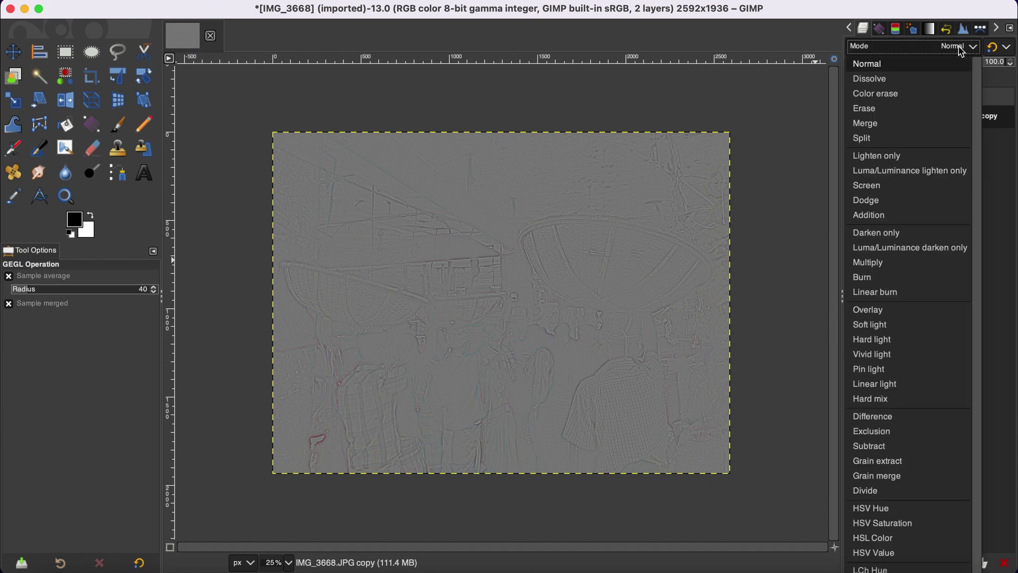
pyautogui.click(881, 310)
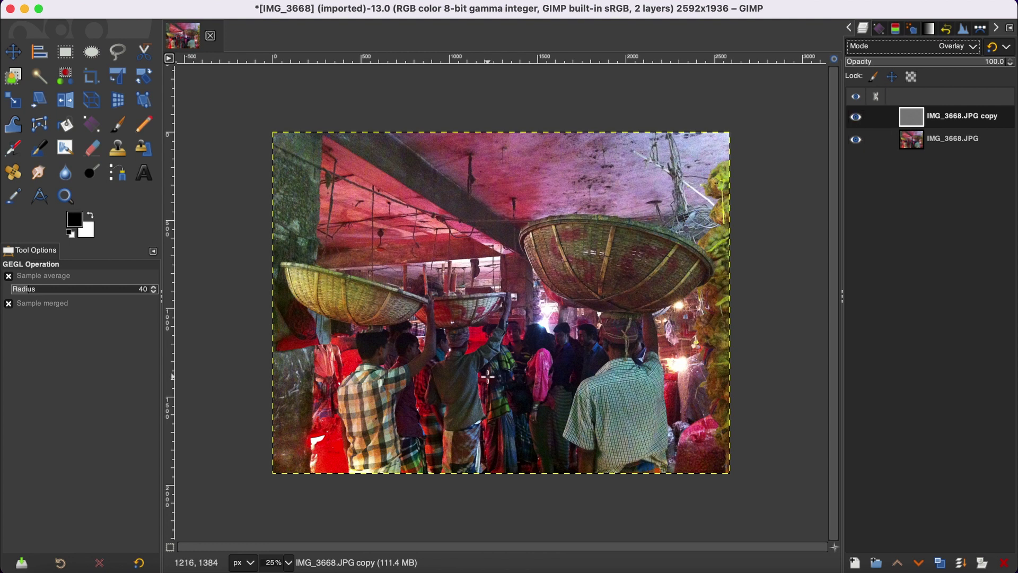
pyautogui.click(289, 563)
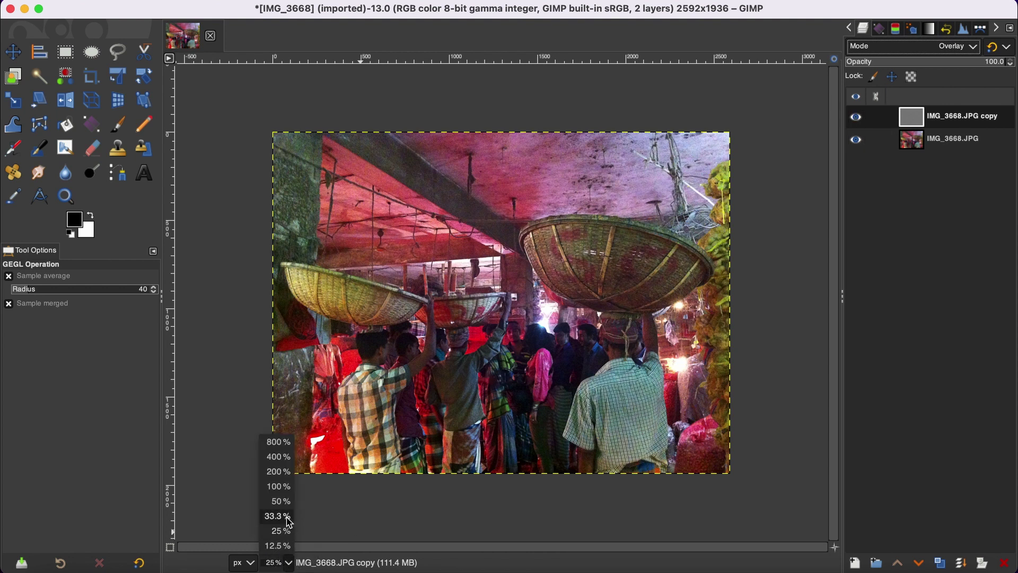
pyautogui.click(281, 501)
pyautogui.click(856, 118)
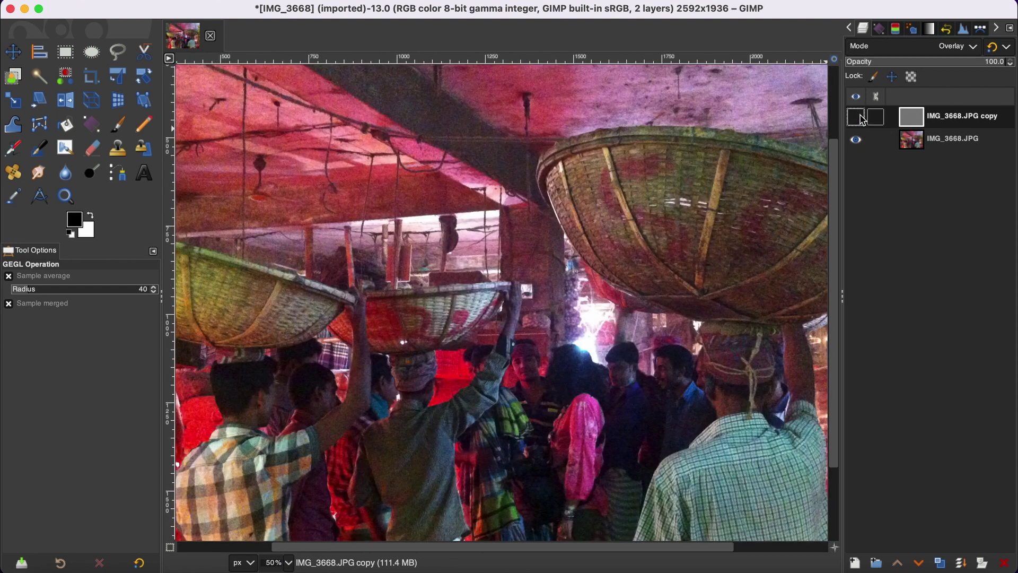
pyautogui.click(862, 120)
pyautogui.press('4')
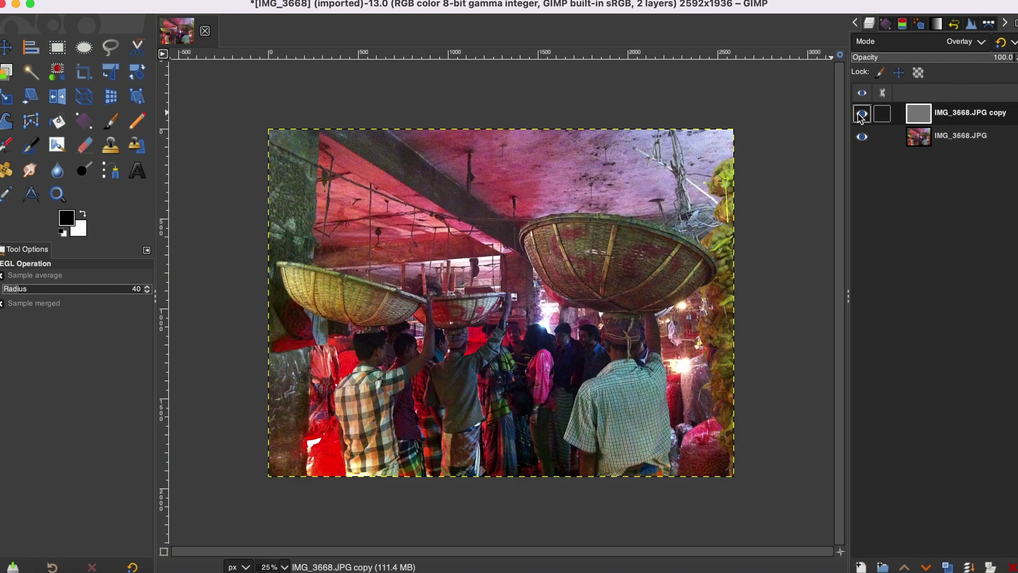